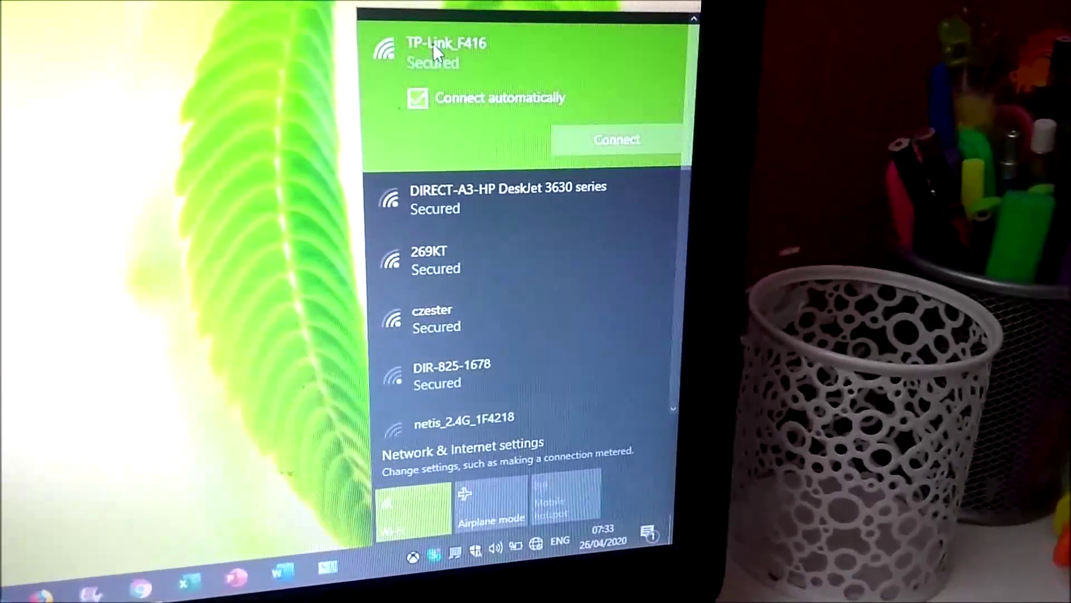
Retry connecting to TP-Link_F416, get 'Can't connect to this network' again, and close the Wi-Fi list.
click(602, 157)
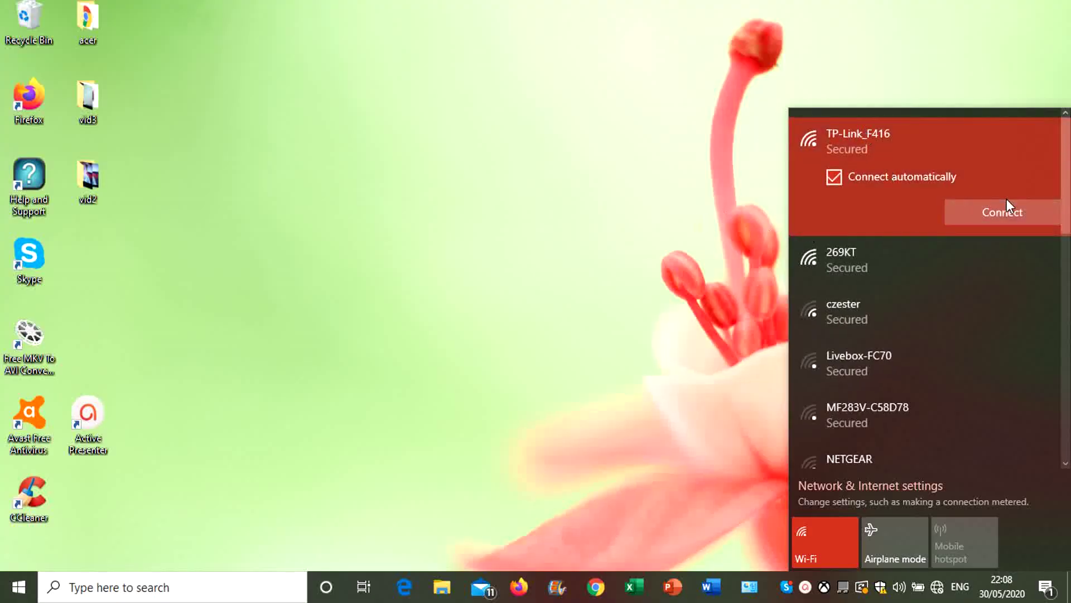
click(1005, 211)
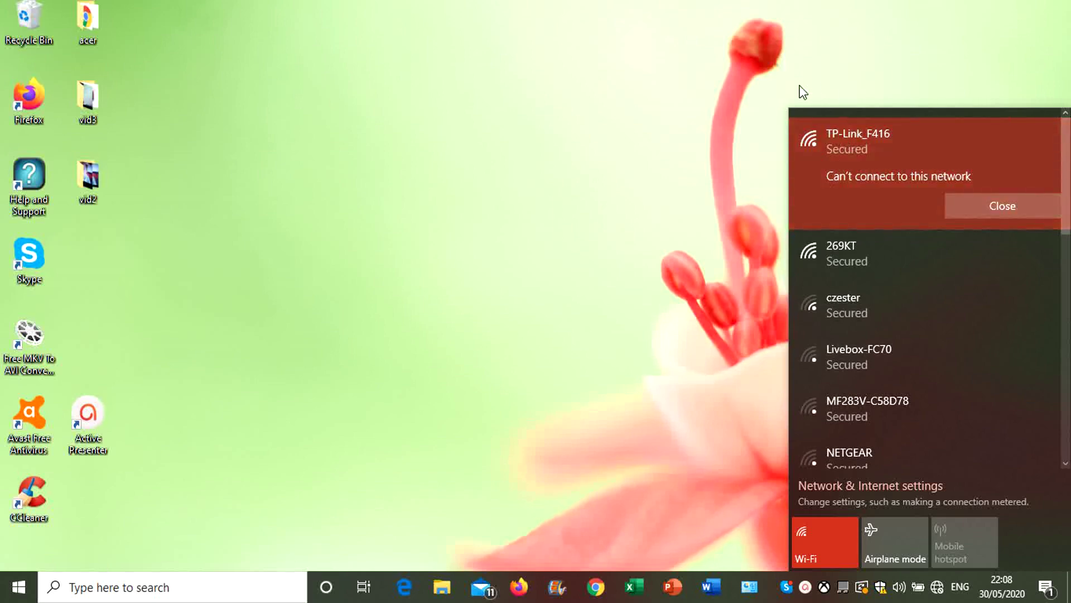
click(986, 206)
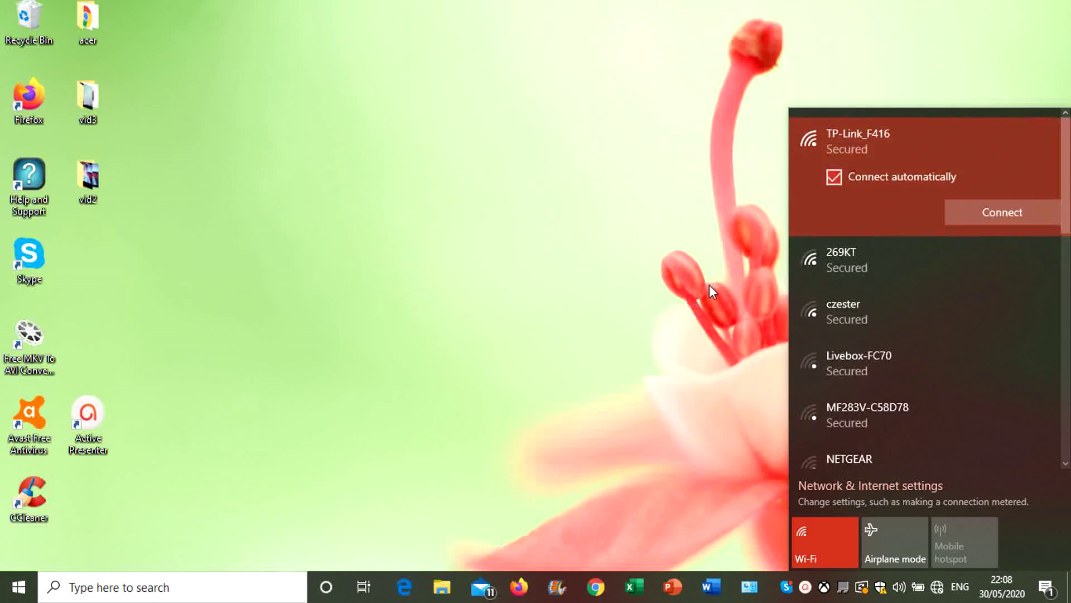
click(964, 210)
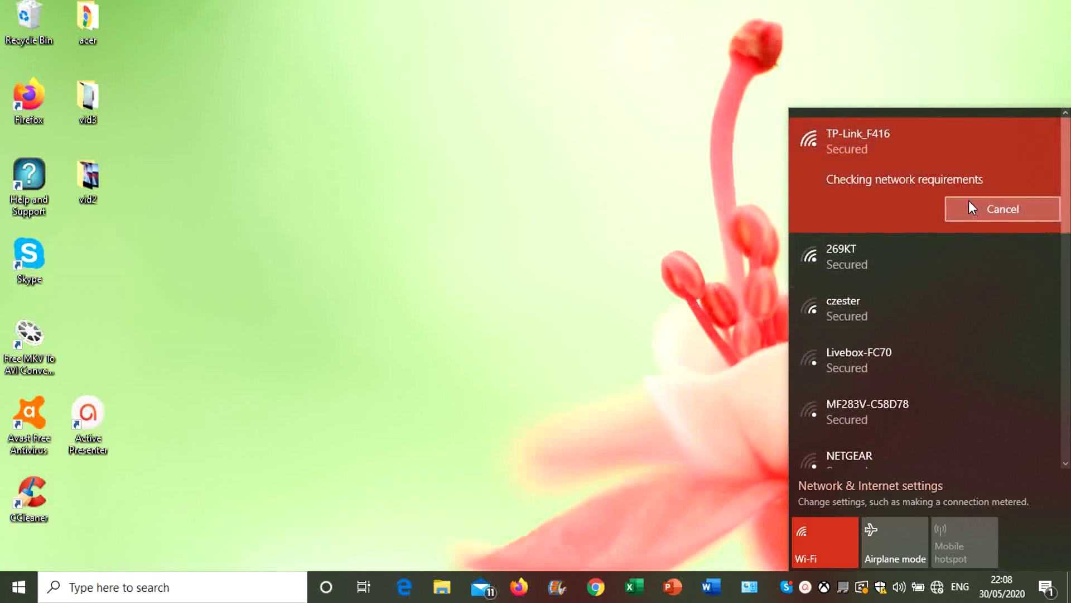
click(742, 254)
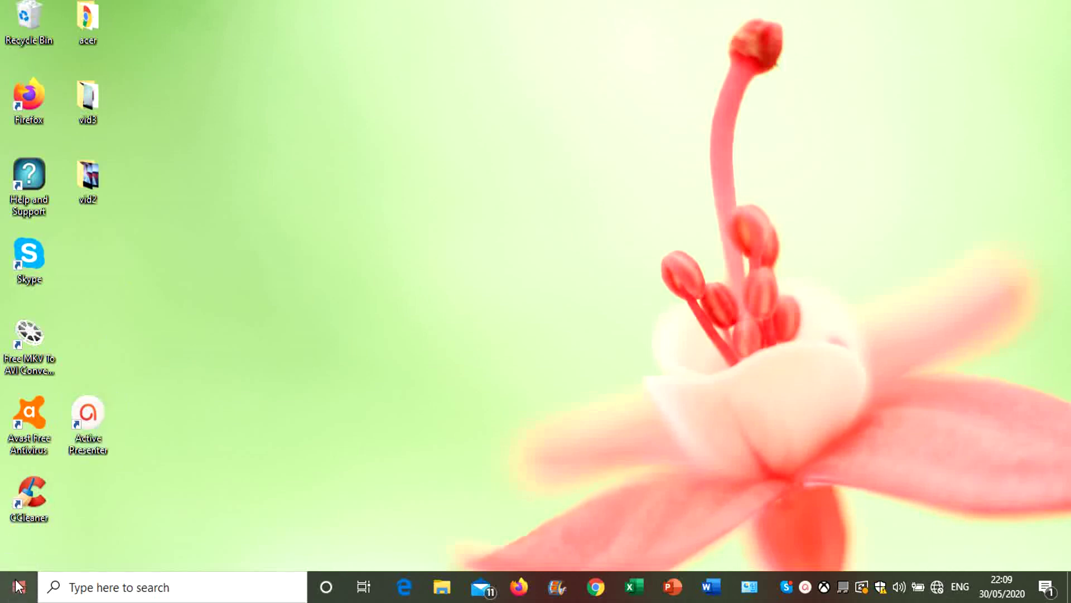
Open Network Connections from the Win+X menu to view the Not connected status.
right_click(19, 586)
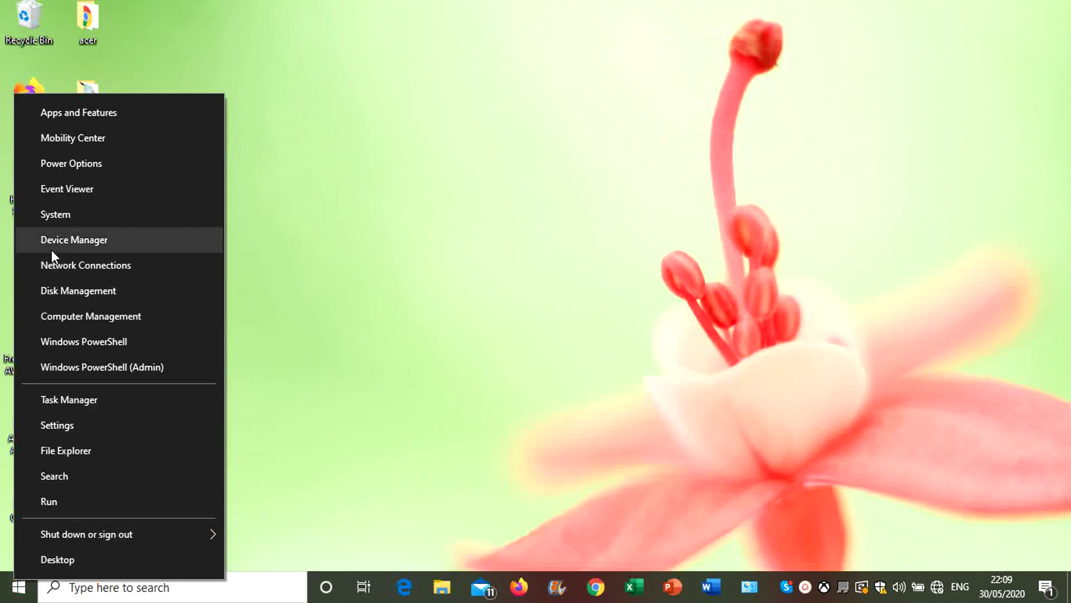
click(73, 271)
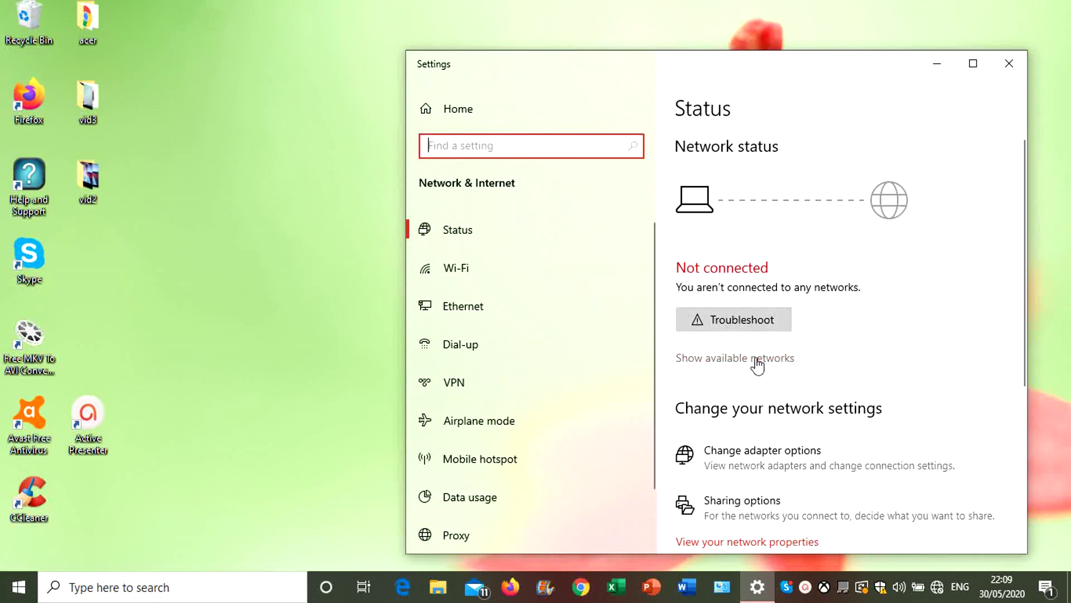
Let Windows Network Diagnostics fix the wireless adapter so TP-Link_F416 connects, then close Settings.
click(757, 322)
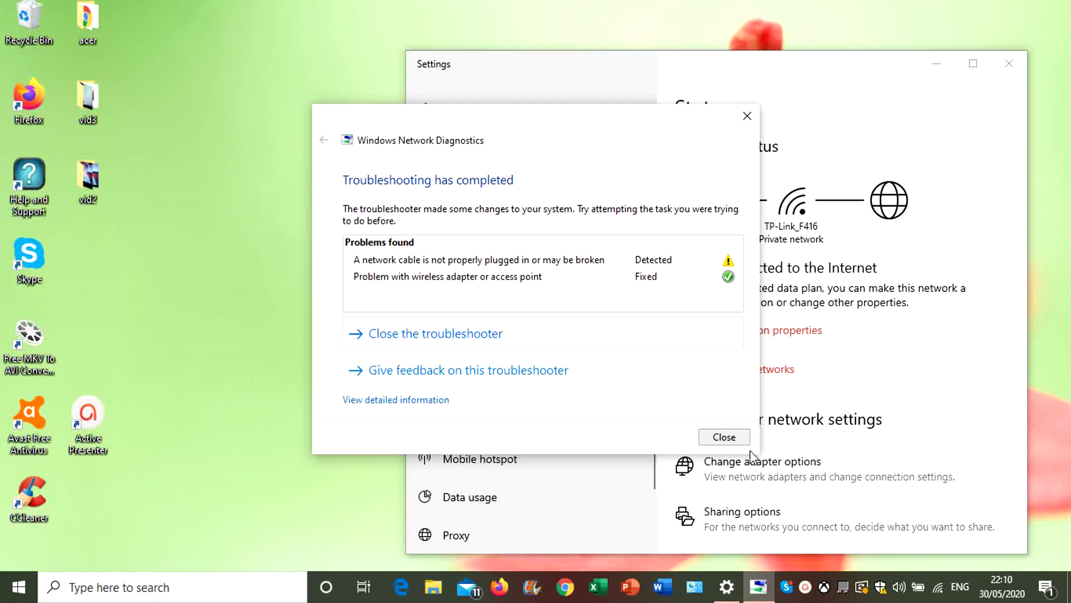
click(735, 440)
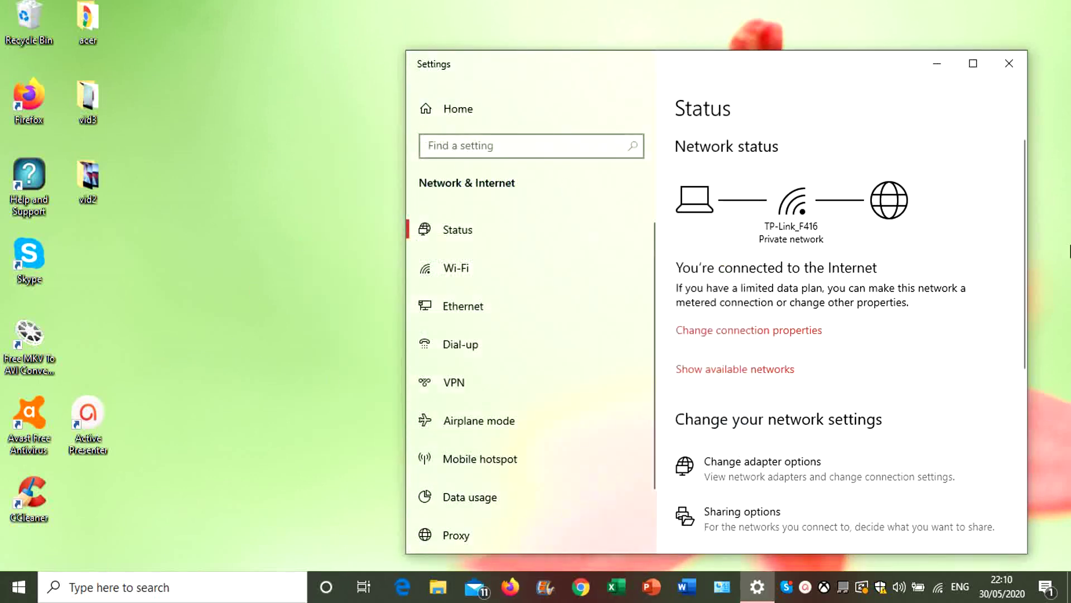
click(1020, 69)
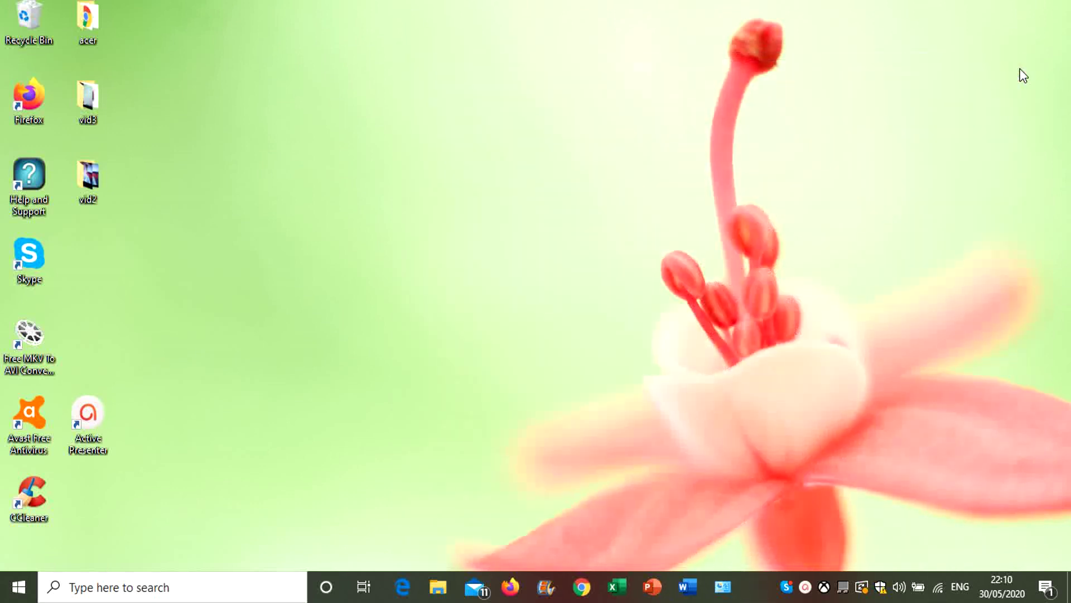
Verify TP-Link_F416 shows connected in the Wi-Fi tray, then launch Device Manager from Win+X.
click(938, 587)
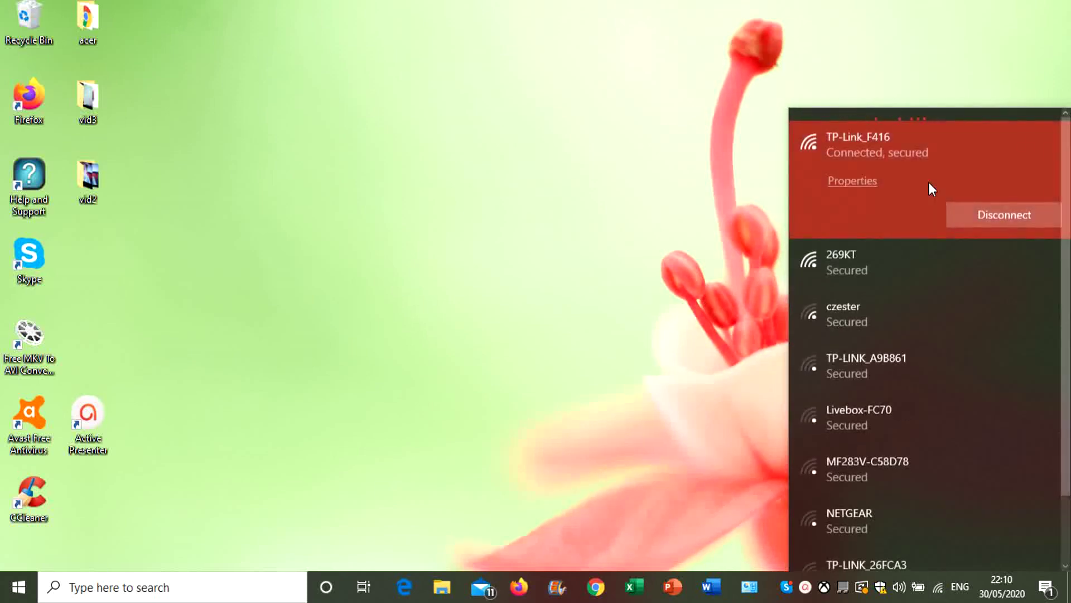
click(701, 166)
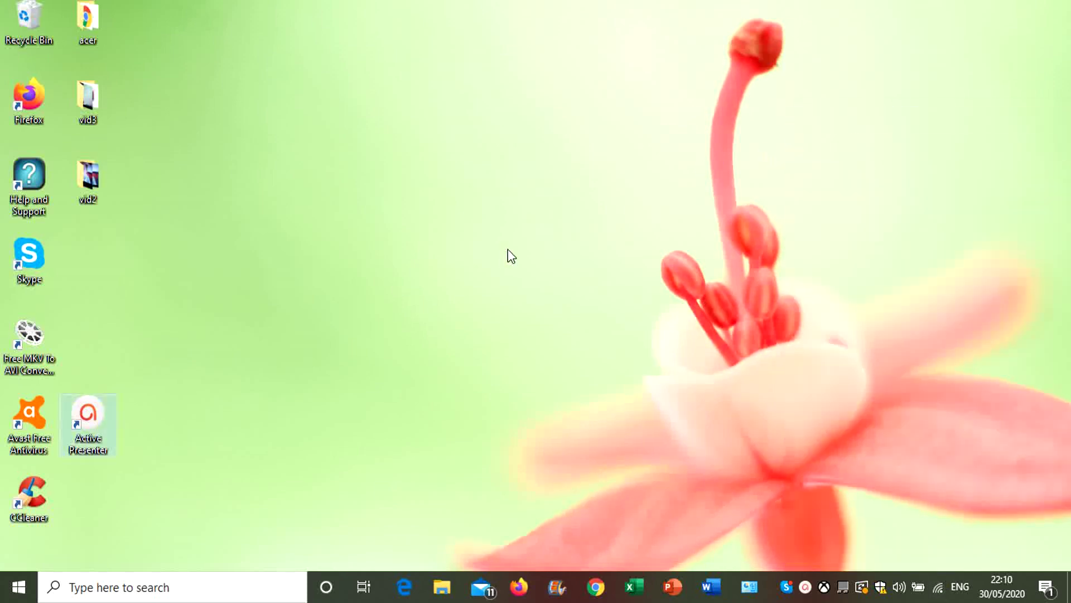
right_click(18, 587)
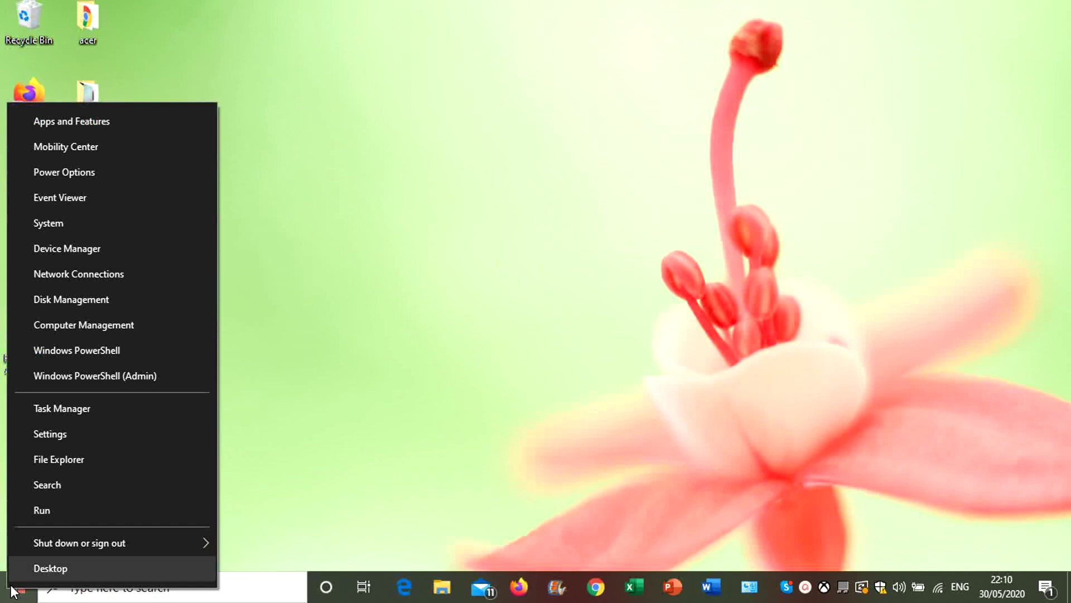
click(62, 252)
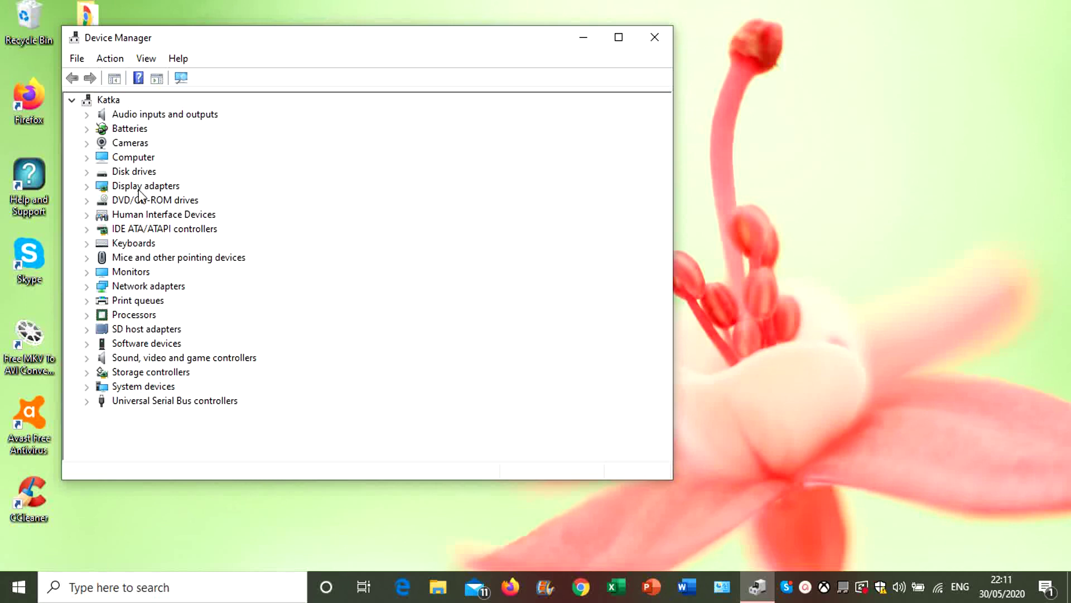
Search automatically for a Broadcom 802.11n Network Adapter driver; the best driver is already installed.
click(132, 291)
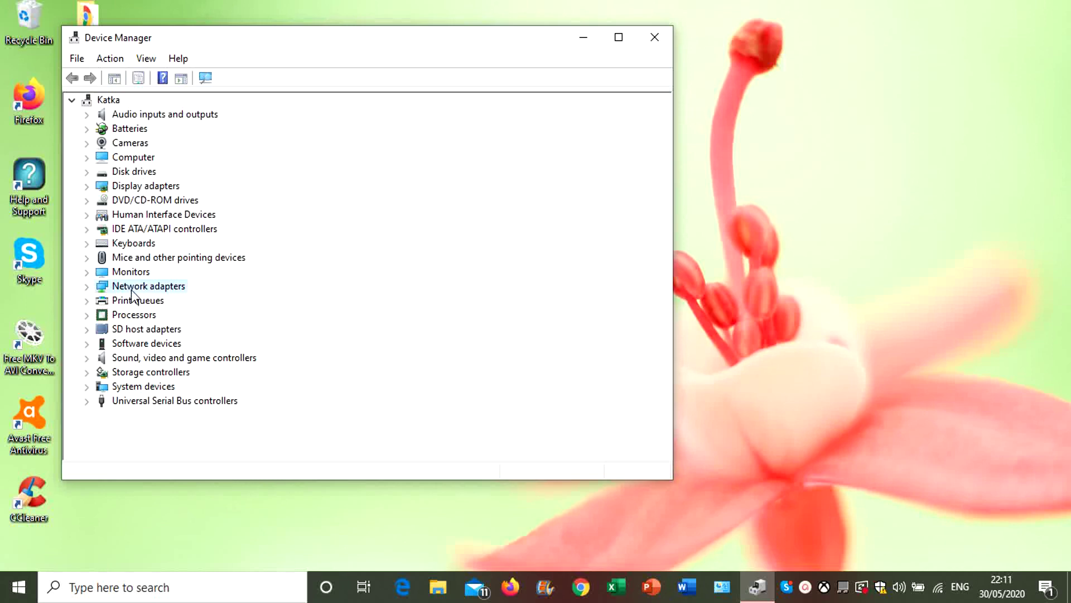
double_click(96, 286)
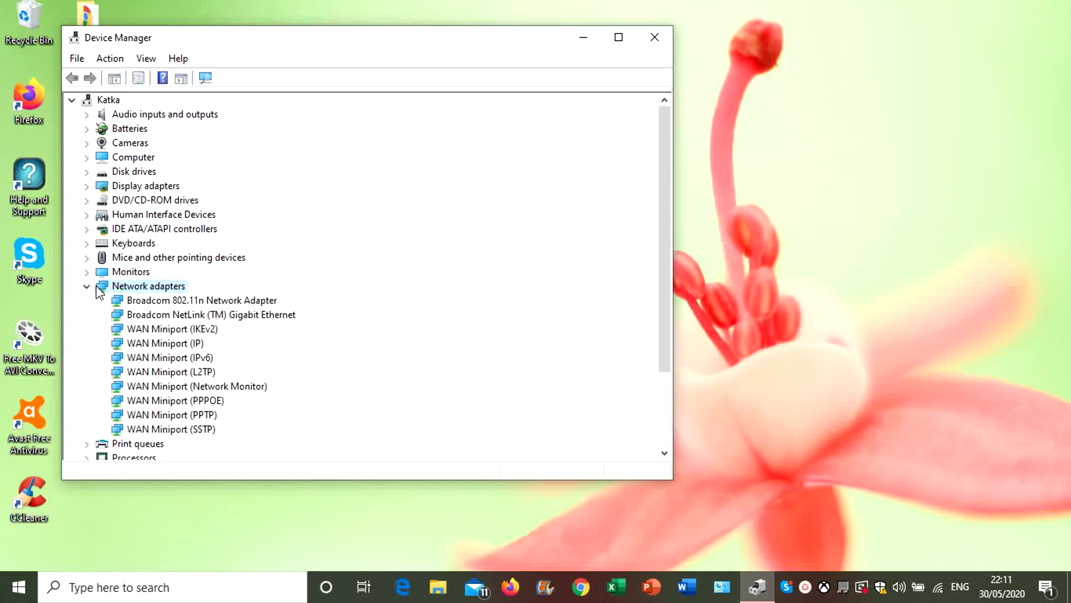
click(169, 303)
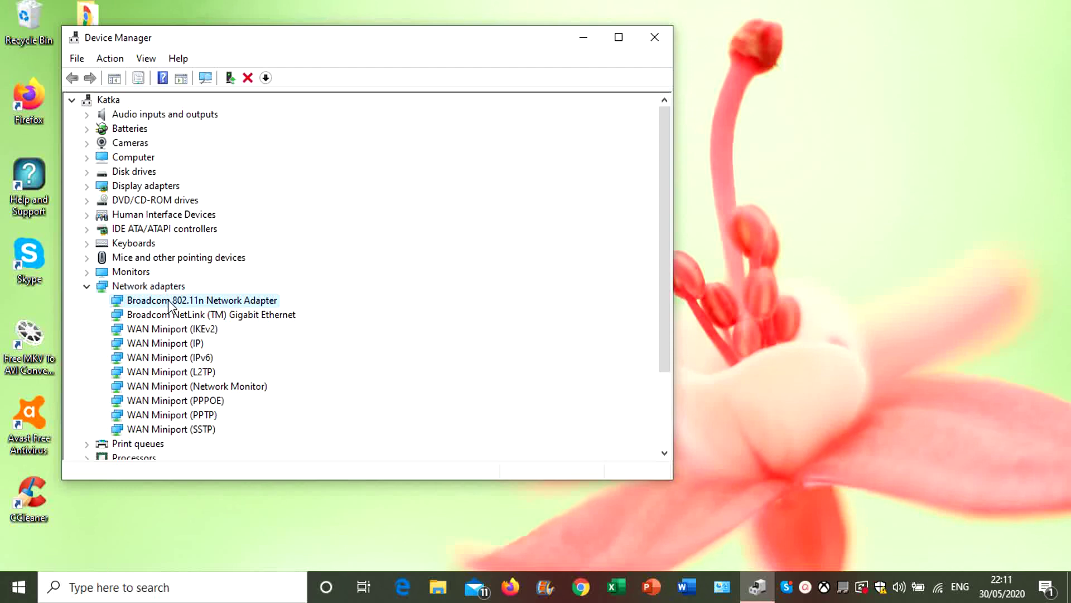
right_click(169, 304)
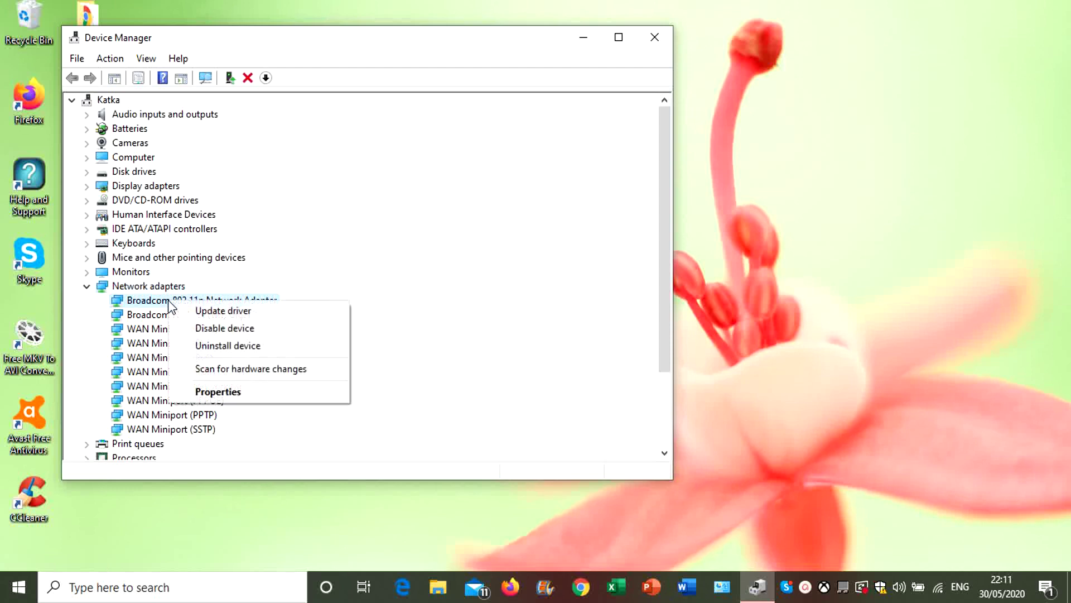
click(247, 312)
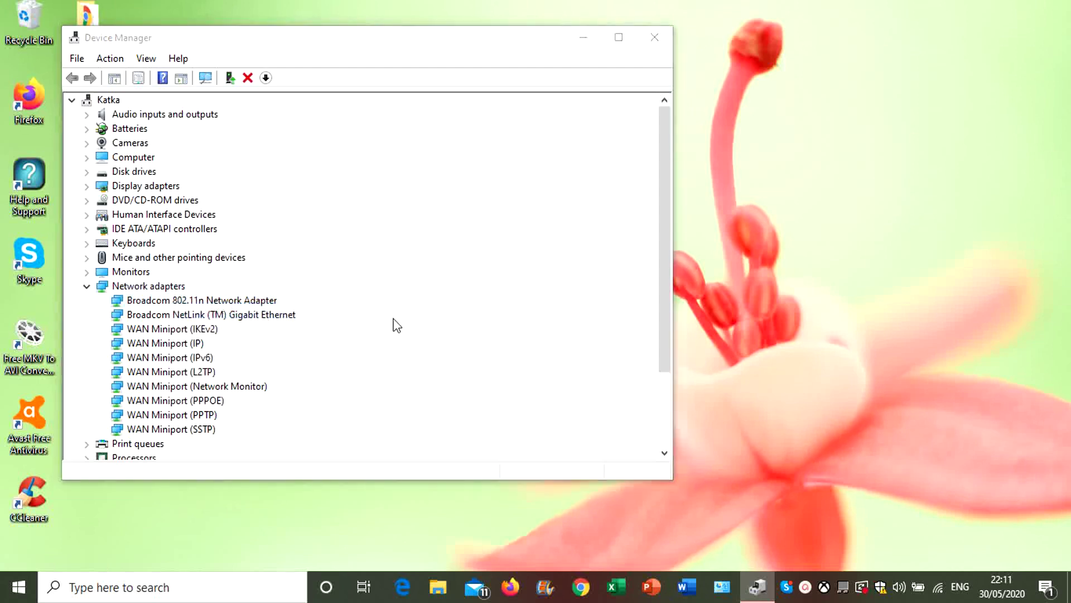
click(336, 214)
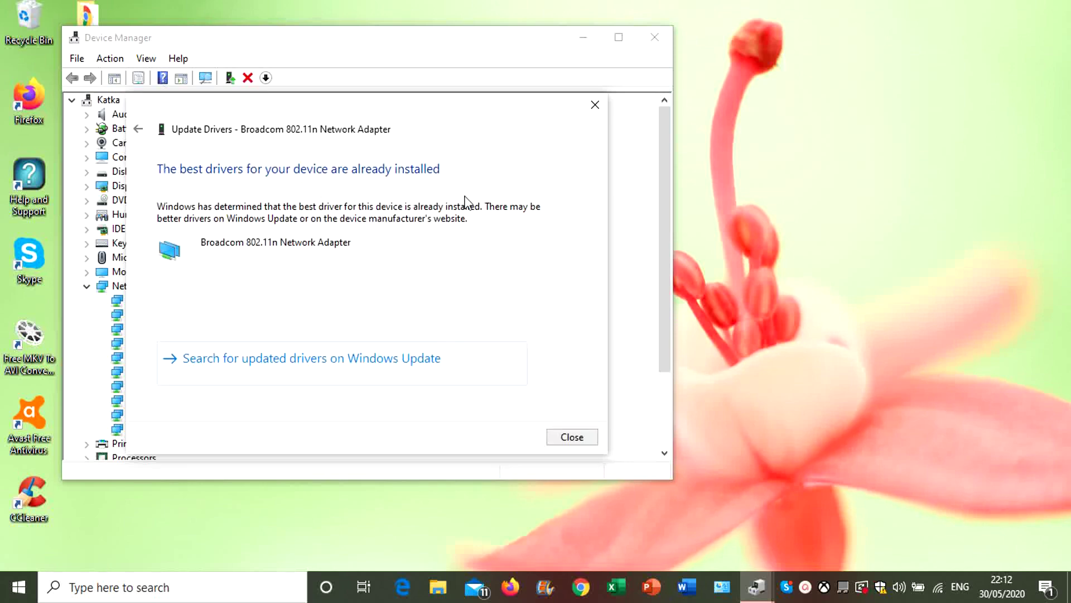
click(586, 441)
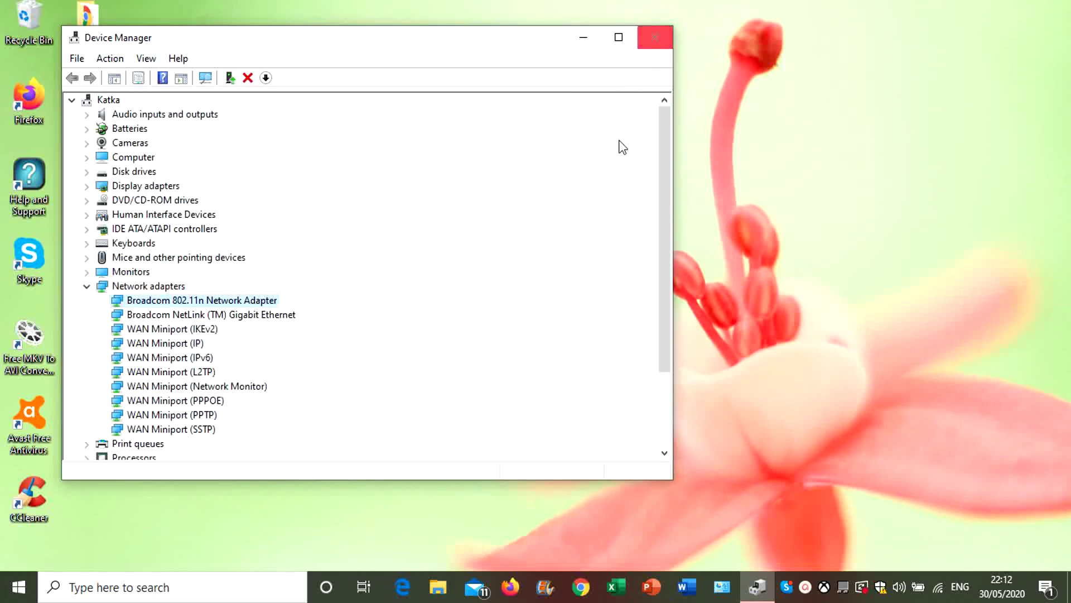
Close Device Manager and launch Command Prompt as administrator via a 'cmd' search.
click(657, 38)
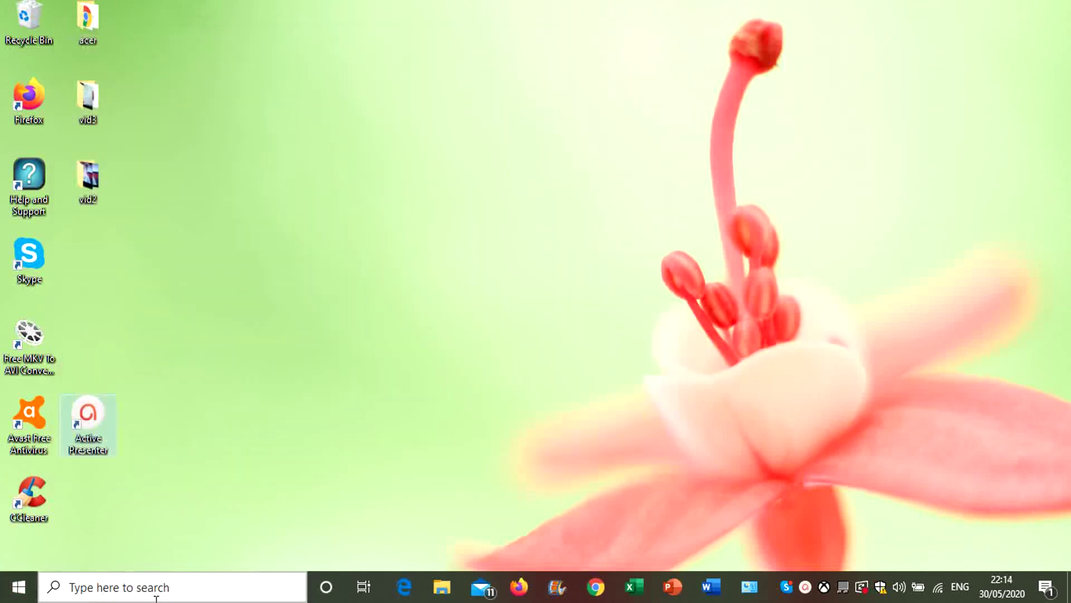
click(196, 590)
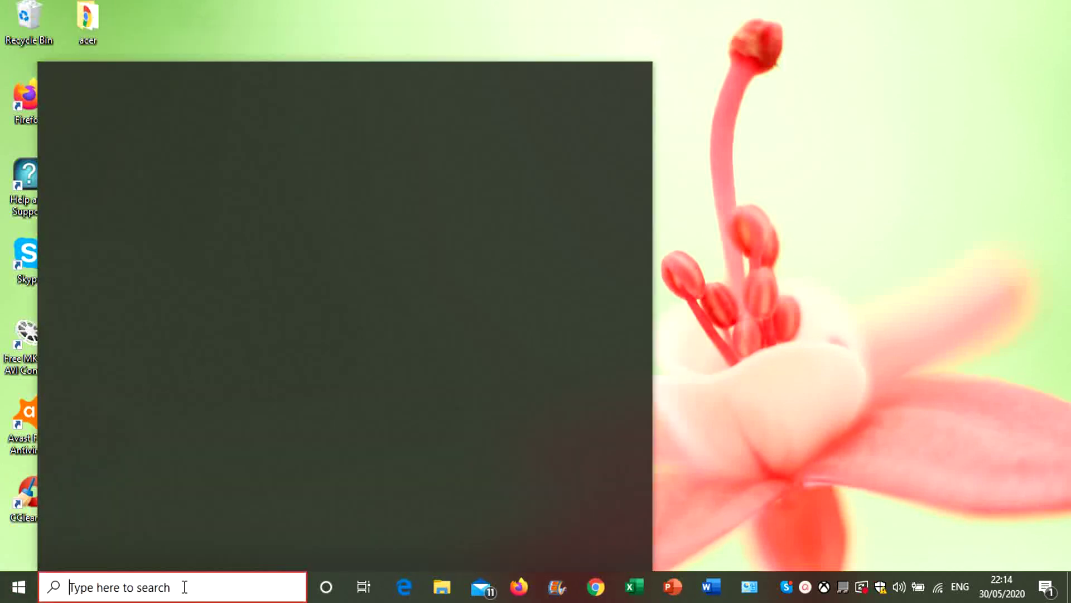
text(cm)
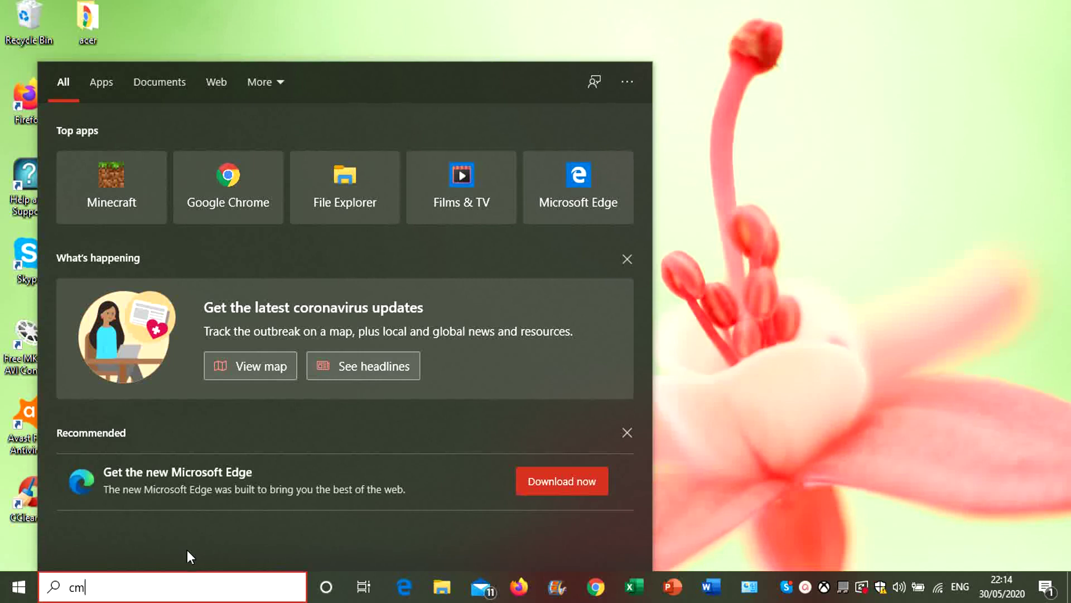
text(d)
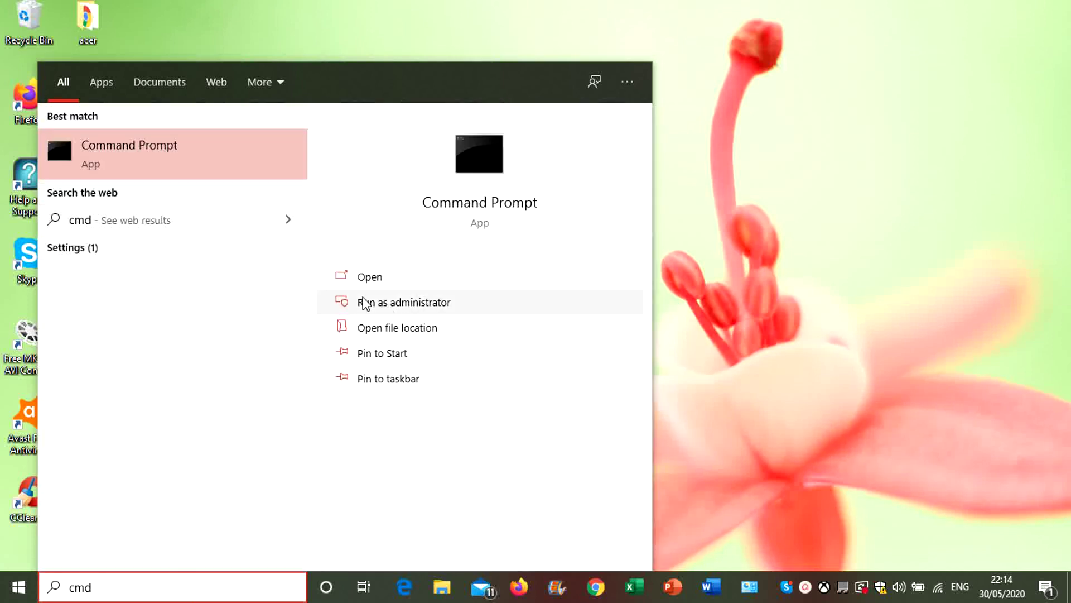
click(379, 305)
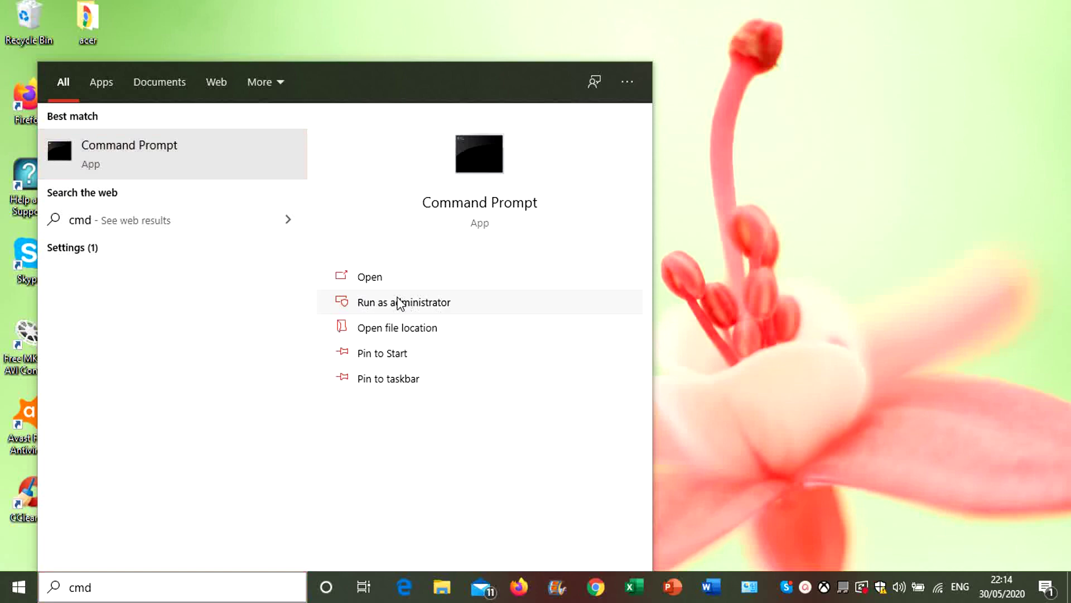
click(384, 306)
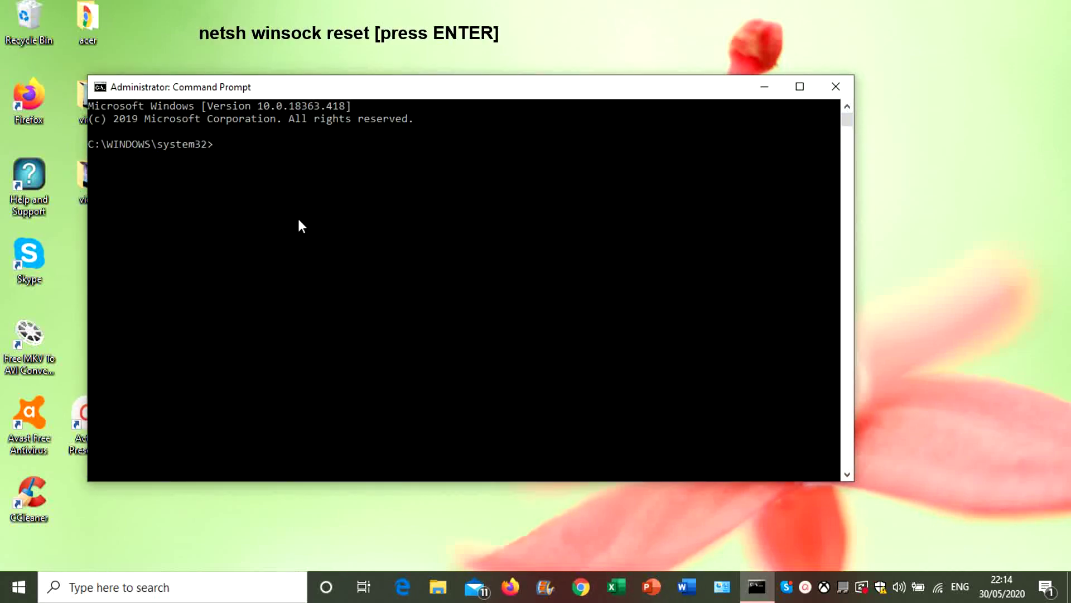
Run 'netsh winsock reset' and 'netsh int ip reset' in the admin Command Prompt.
text(nets)
text(h )
text(winso)
text(ck )
text(re)
text(set)
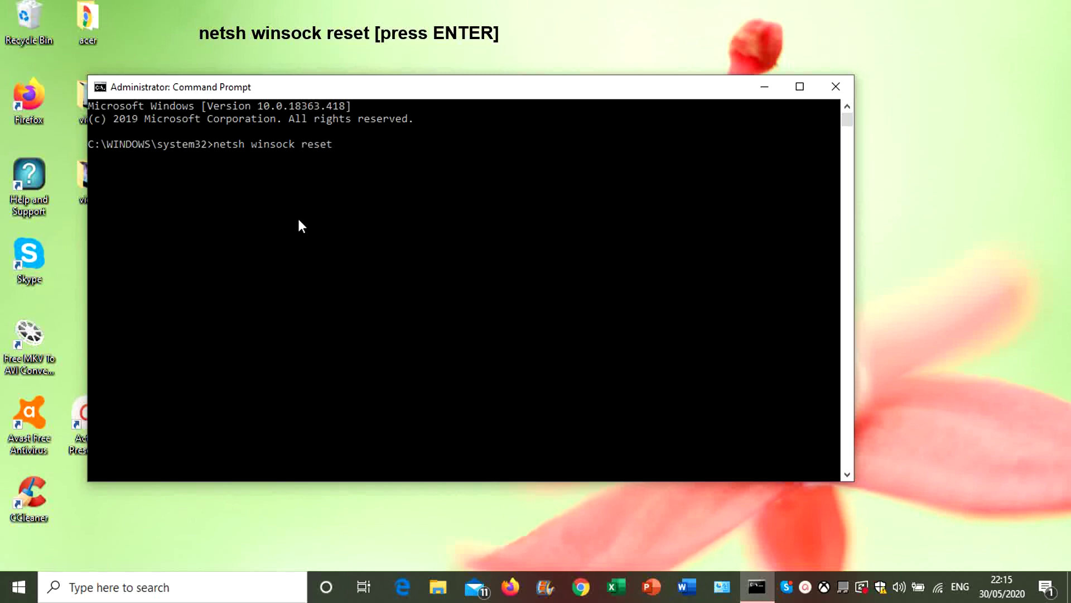
key(Return)
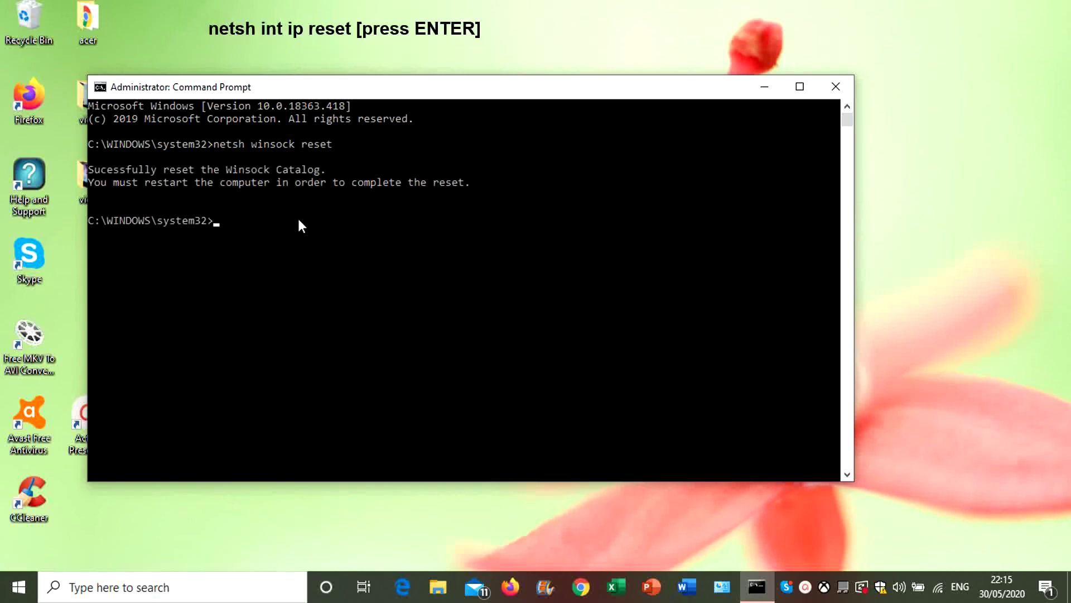
text(n)
text(etsh)
text( int ip reset)
key(Return)
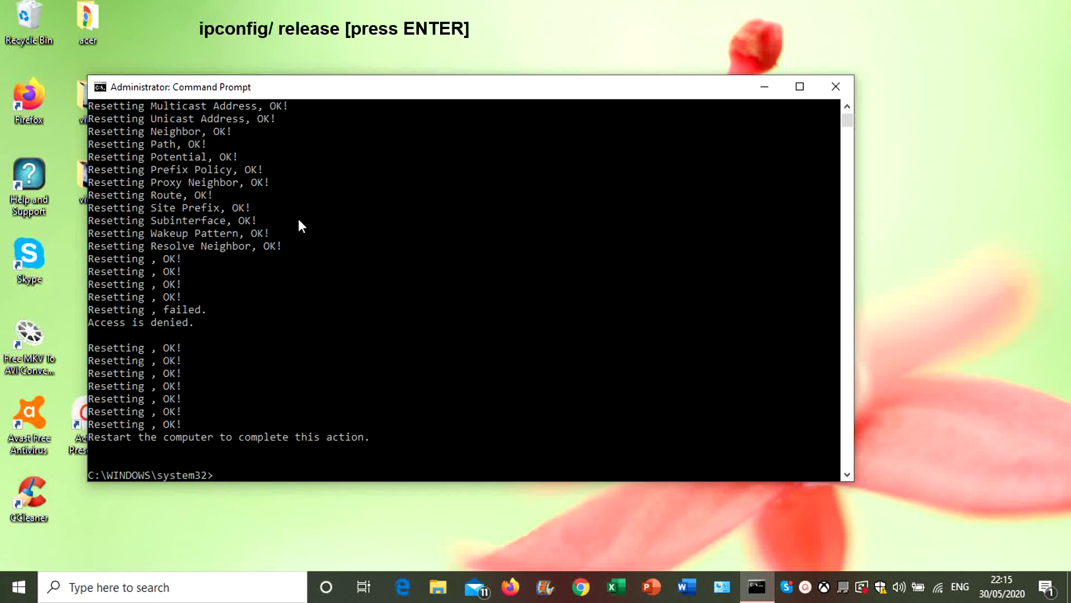
Run 'ipconfig/ release', discard 'ipconfig/renew', then enter 'ipconfig/ flush dns', which prints usage help.
text(ip)
text(co)
text(nfig/ )
text(r)
text(elease)
key(Return)
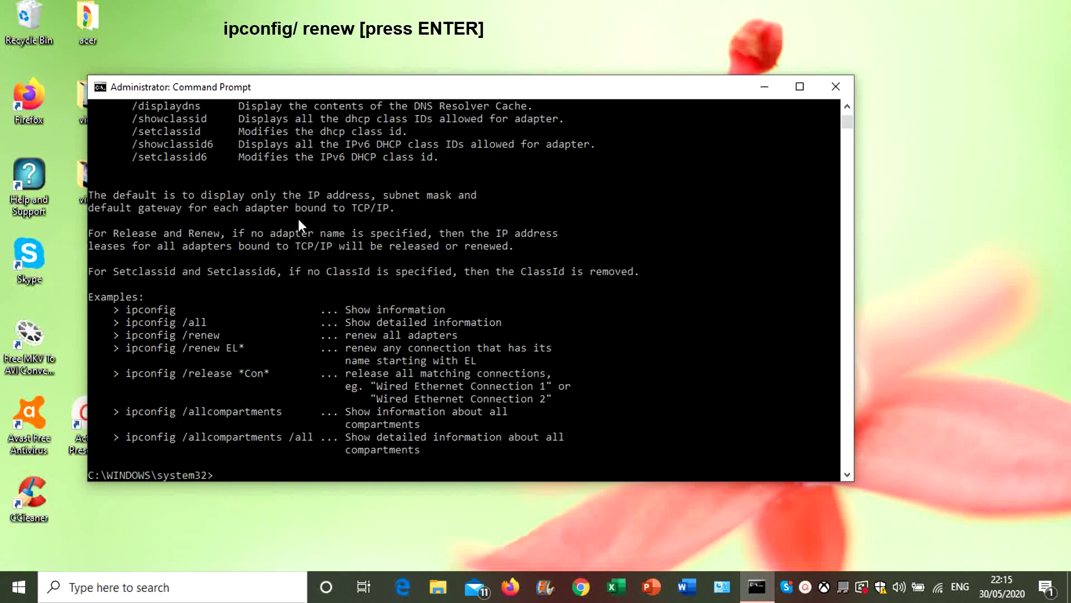
text(ipco)
text(nfig)
text(/)
text( renew)
key(Escape)
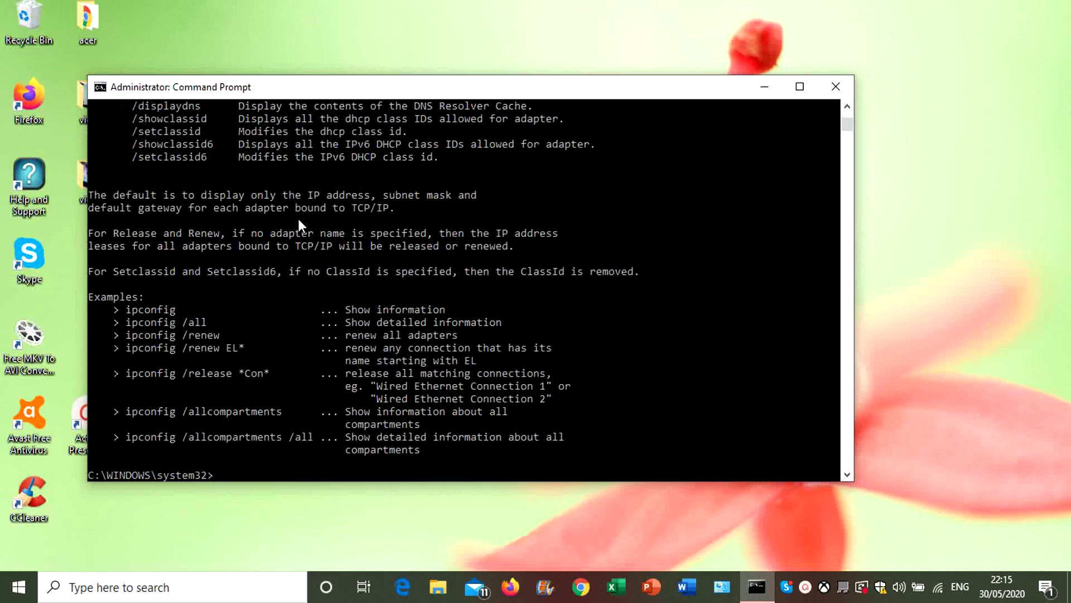
text(ip)
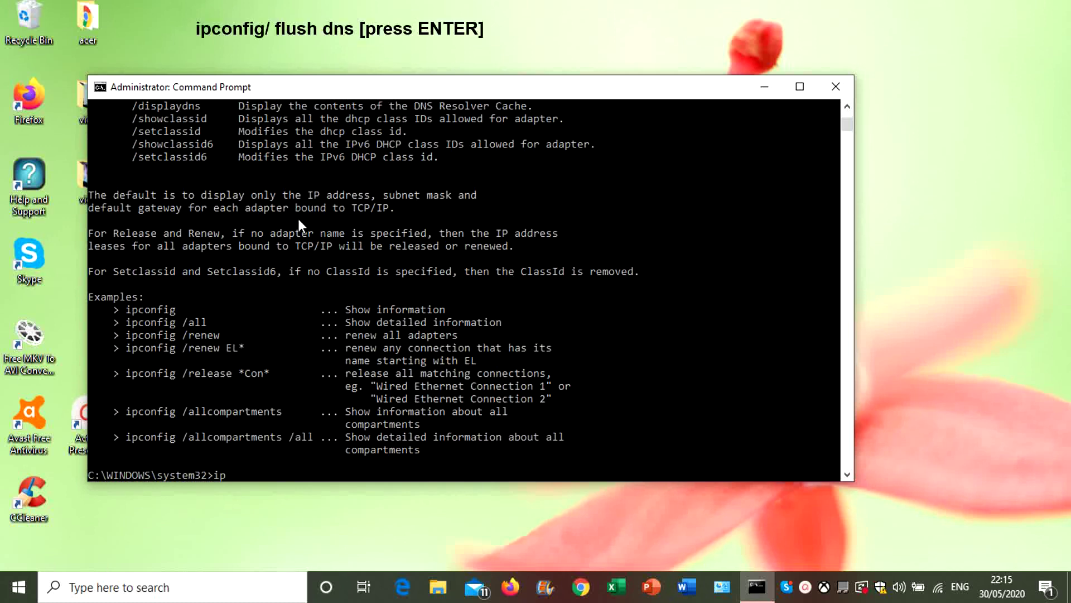
text(config/)
text( flush)
text( dns)
key(Return)
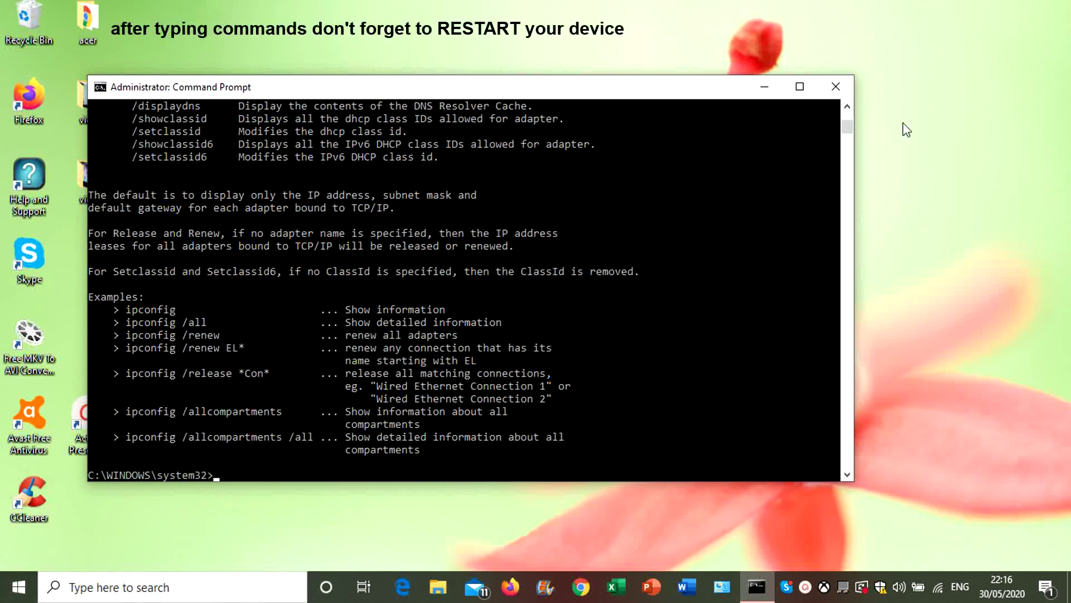
Close Command Prompt, look at the Shut down or sign out options, and dismiss them without restarting.
click(837, 88)
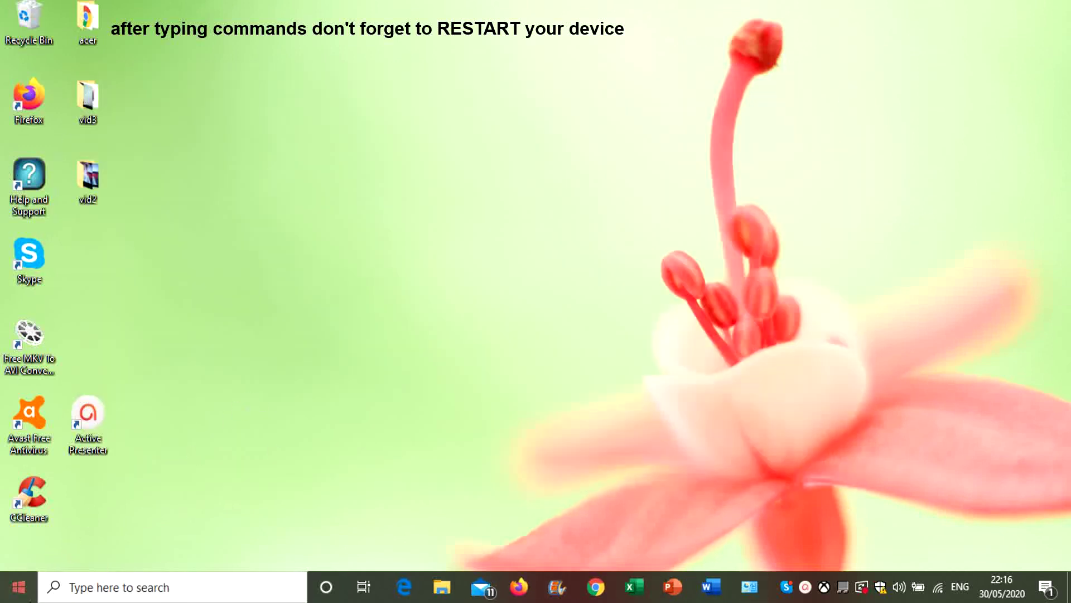
click(25, 591)
right_click(29, 597)
mouse_move(101, 545)
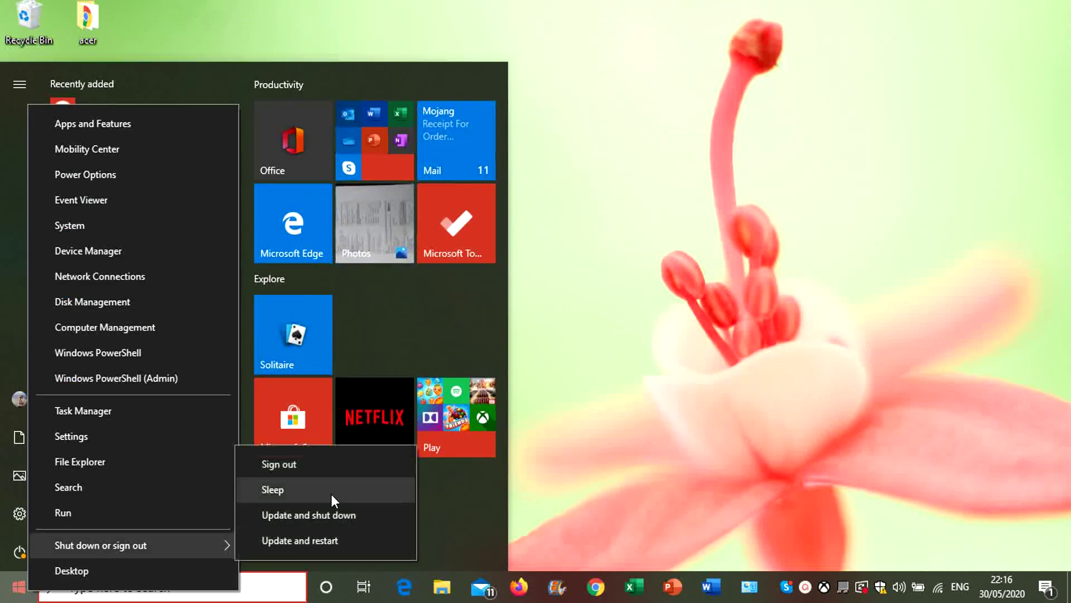
click(639, 343)
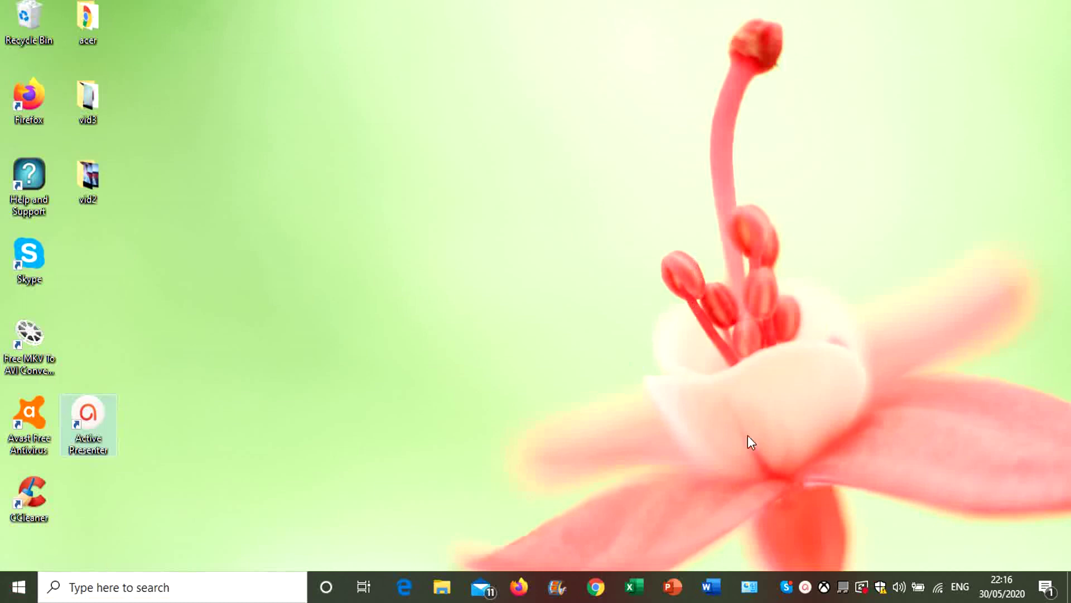